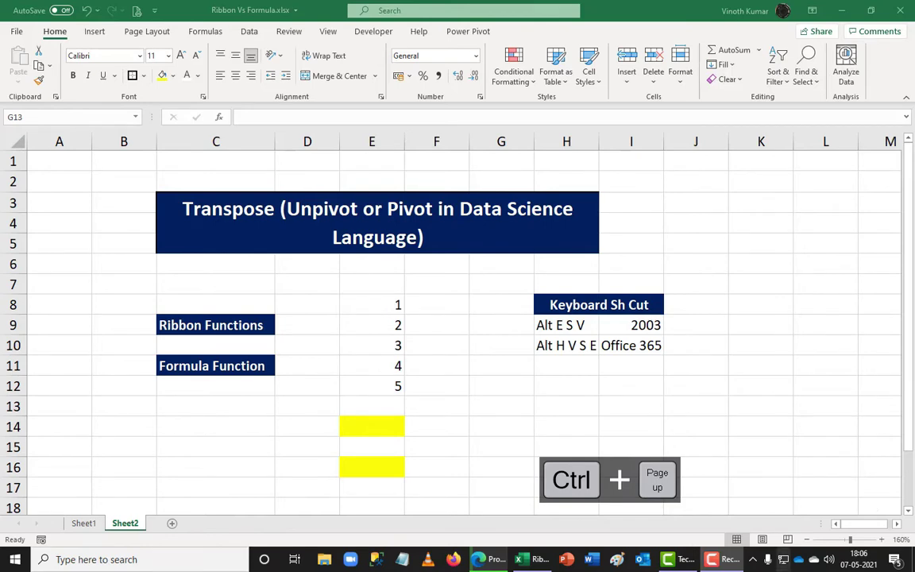
View the video title page on Sheet1 and return to Sheet2
click(80, 526)
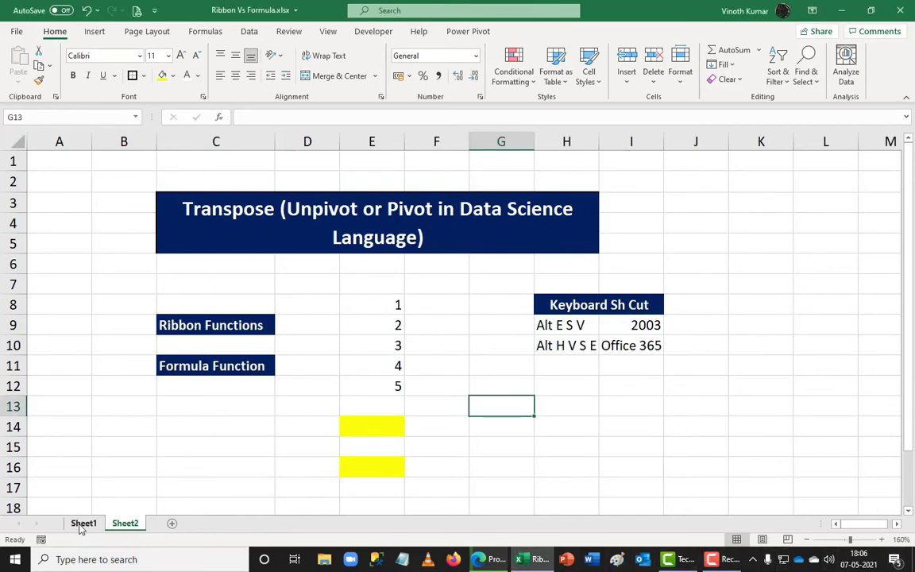
click(79, 523)
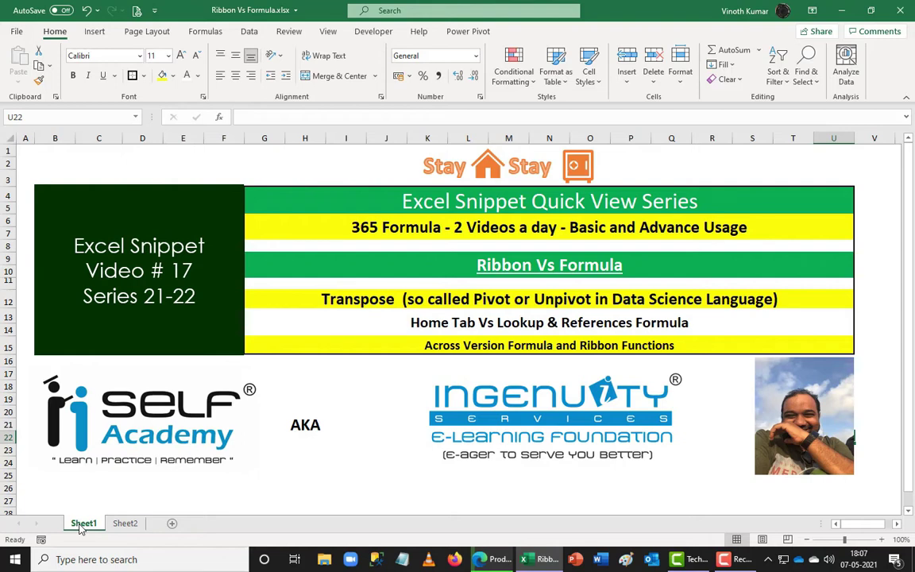
key(ctrl+Page_Down)
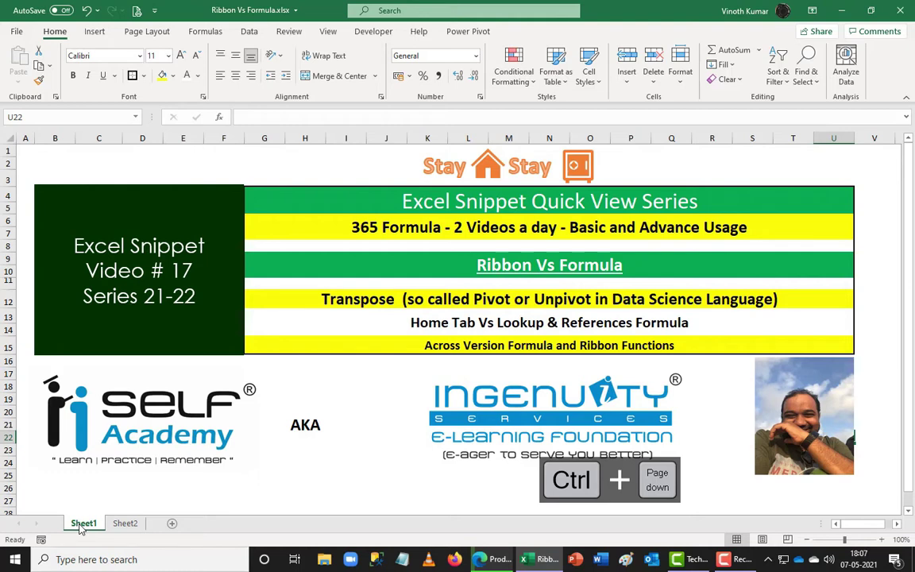
key(ctrl+Page_Down)
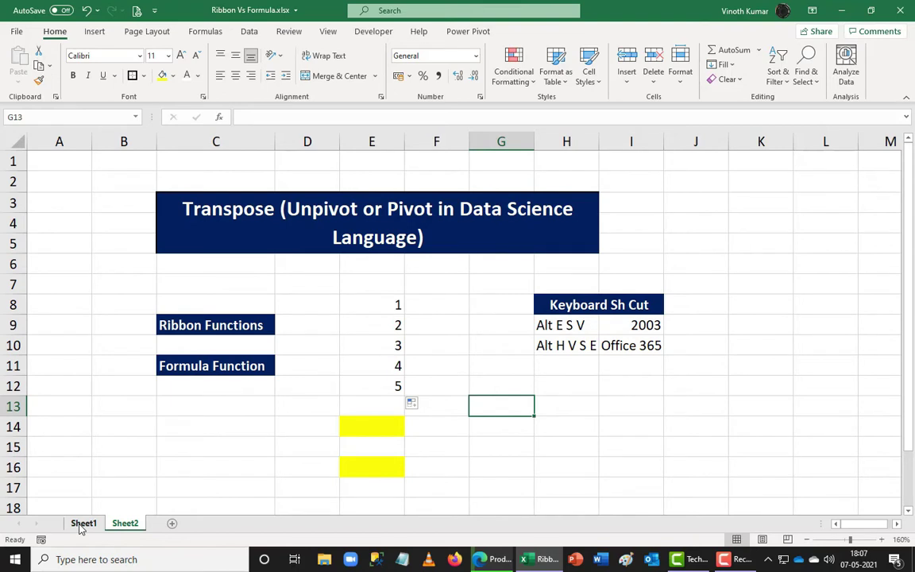
Correct the 2003 keyboard shortcut in cell H9 to read "Alt E S E"
click(364, 445)
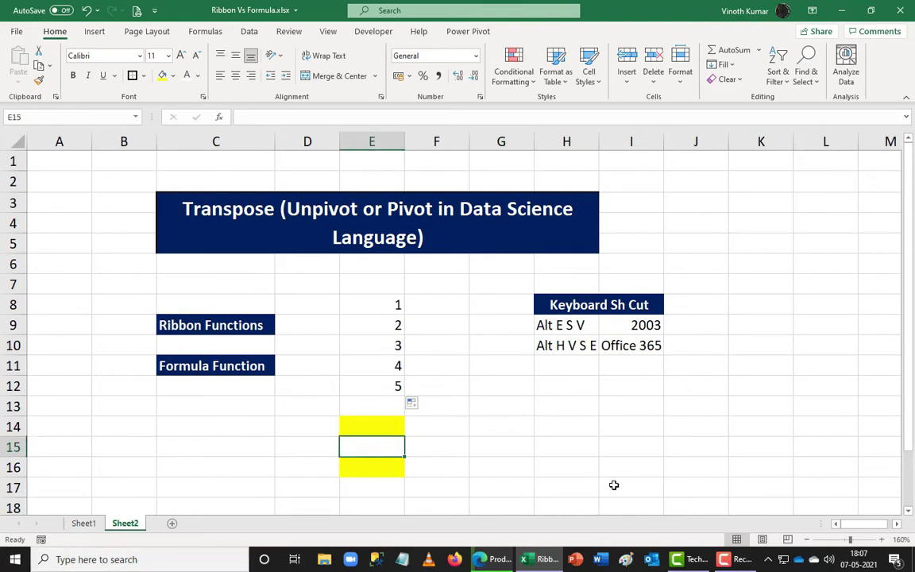
key(F2)
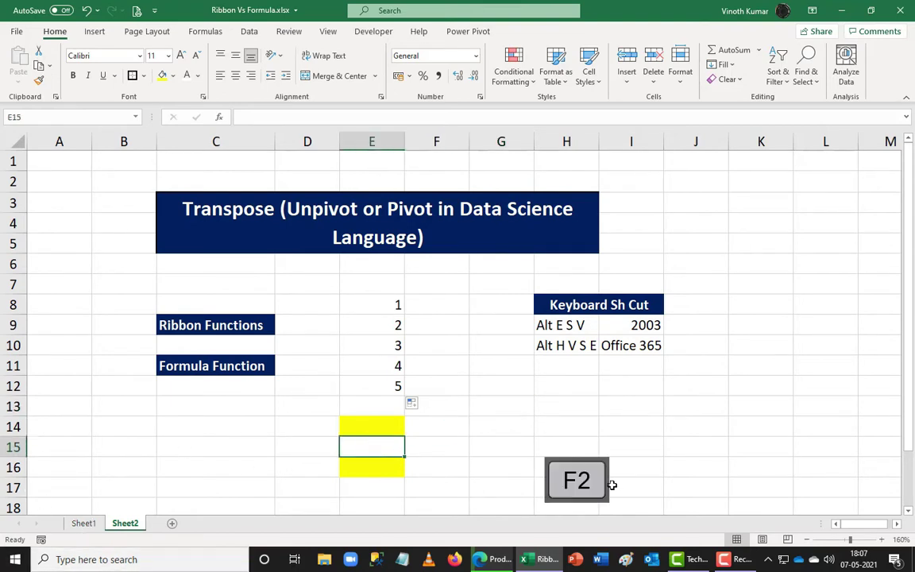
click(615, 328)
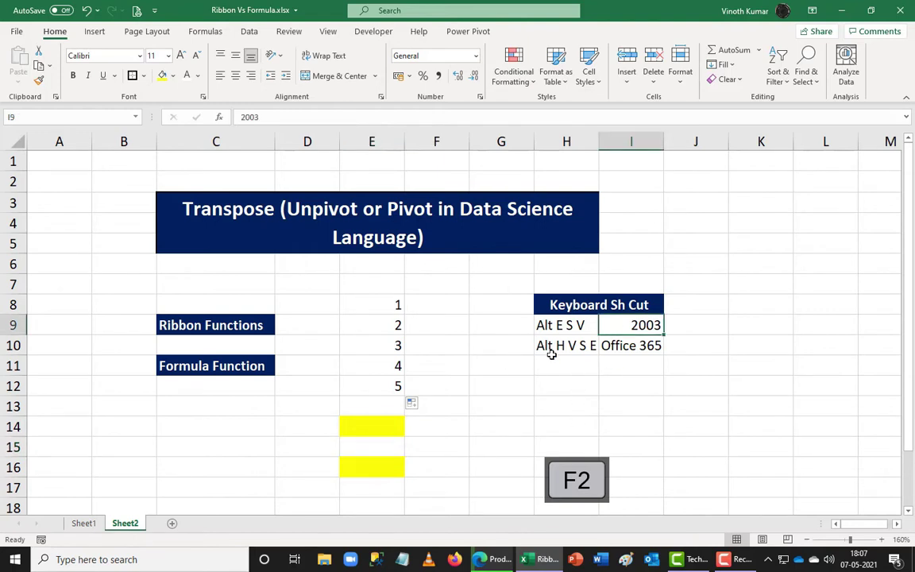
click(595, 326)
key(F2)
key(BackSpace)
text(E)
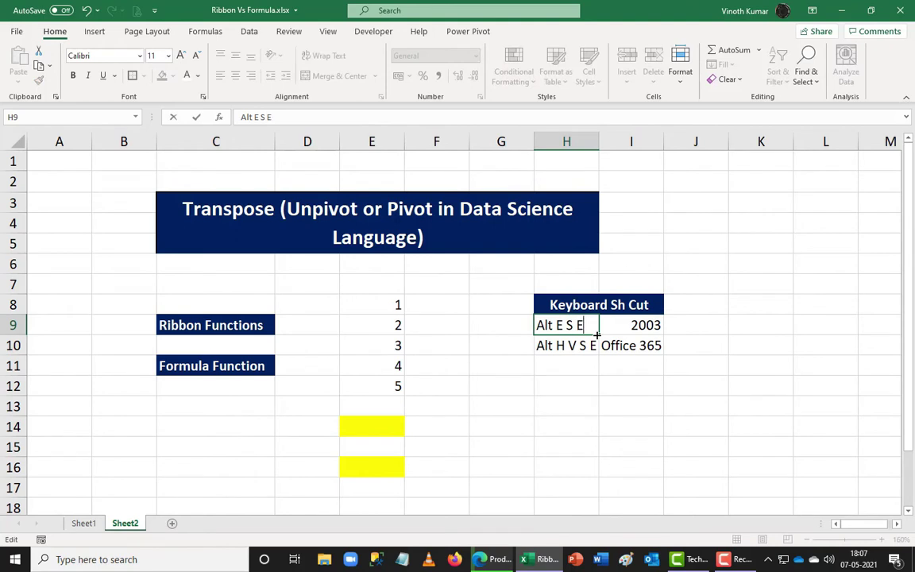
key(Return)
key(Up)
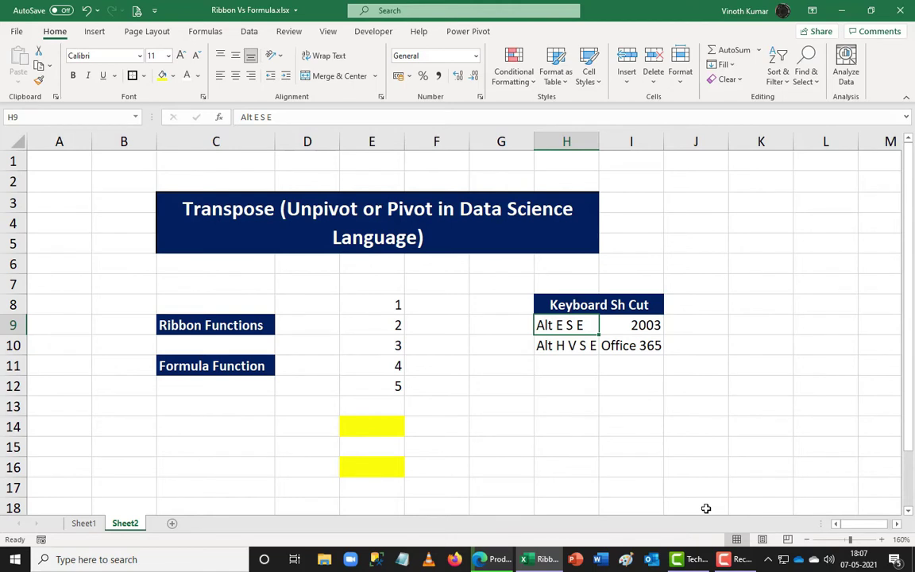
Enter "2013 to 2019" in cell J10 beside Office 365 and autofit the width of column J
key(Right)
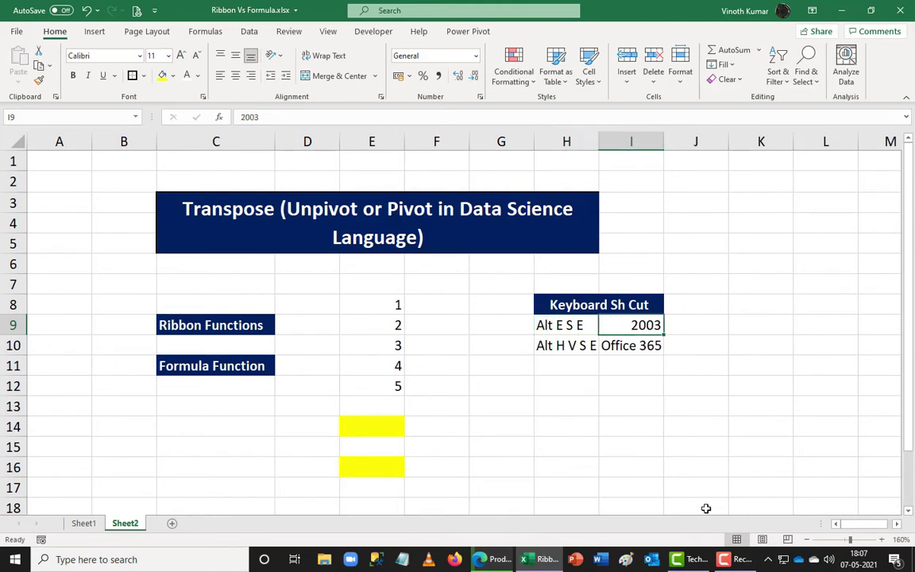
key(Down)
key(Right)
text(2013 to )
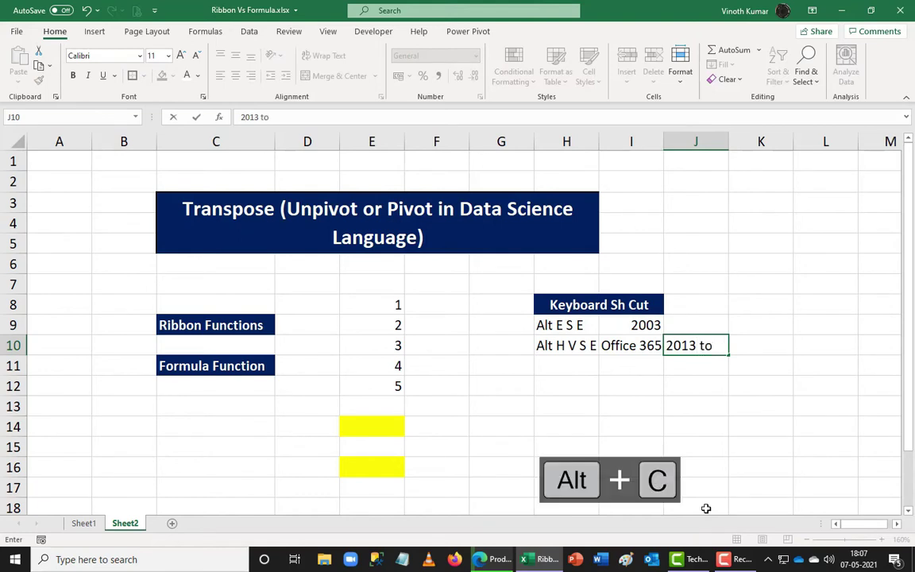
text(21)
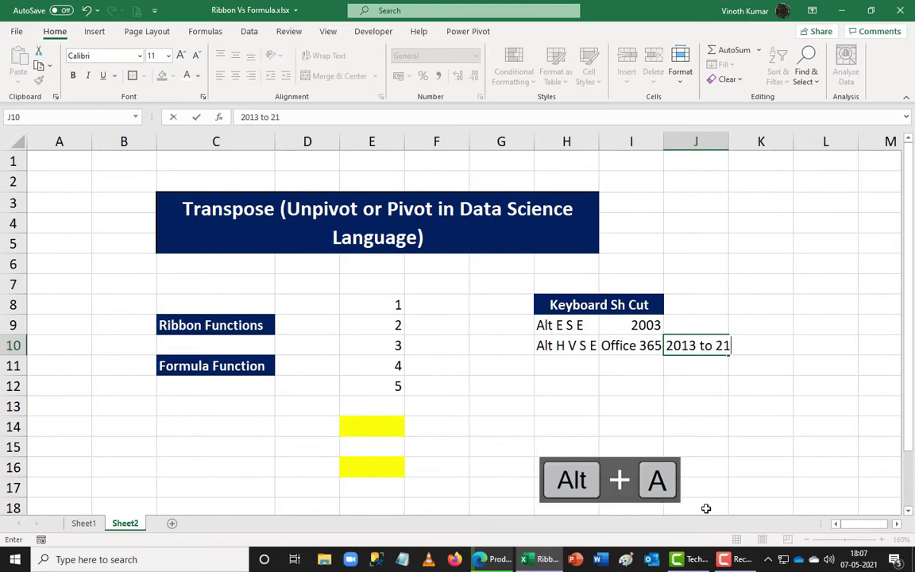
key(BackSpace)
text(019)
key(ctrl+Return)
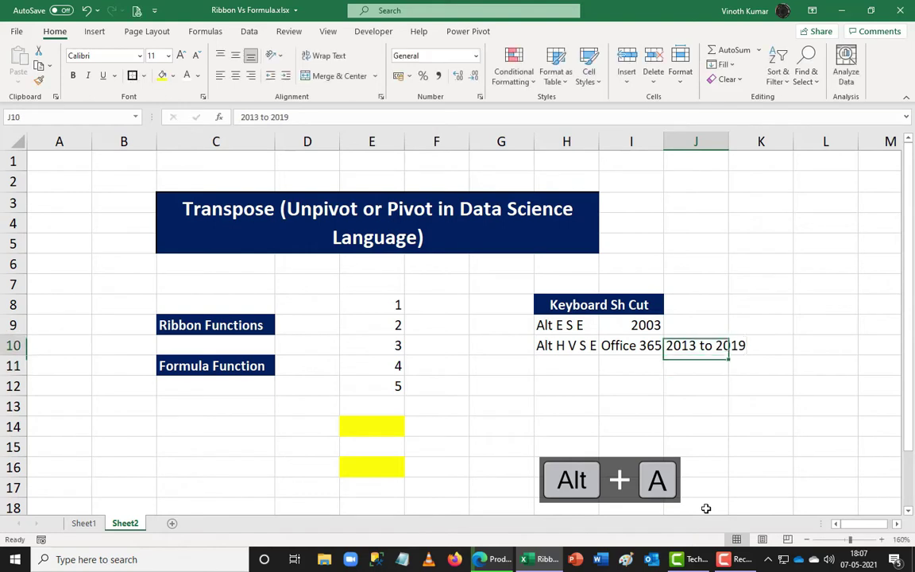
key(alt+o)
key(c)
key(a)
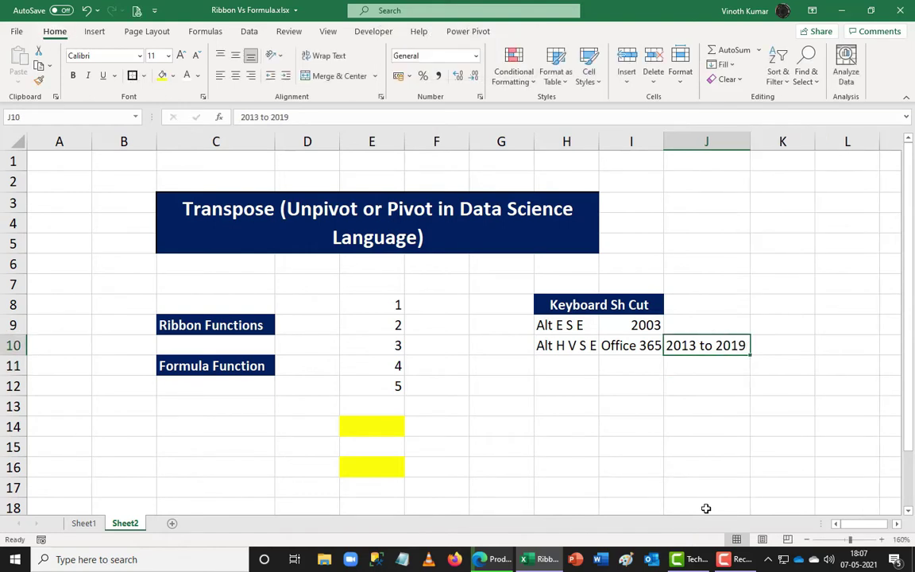
Select and copy the vertical list of numbers in E8:E12
key(Left)
key(Left)
key(Left)
key(Left)
key(Left)
key(ctrl+shift+Down)
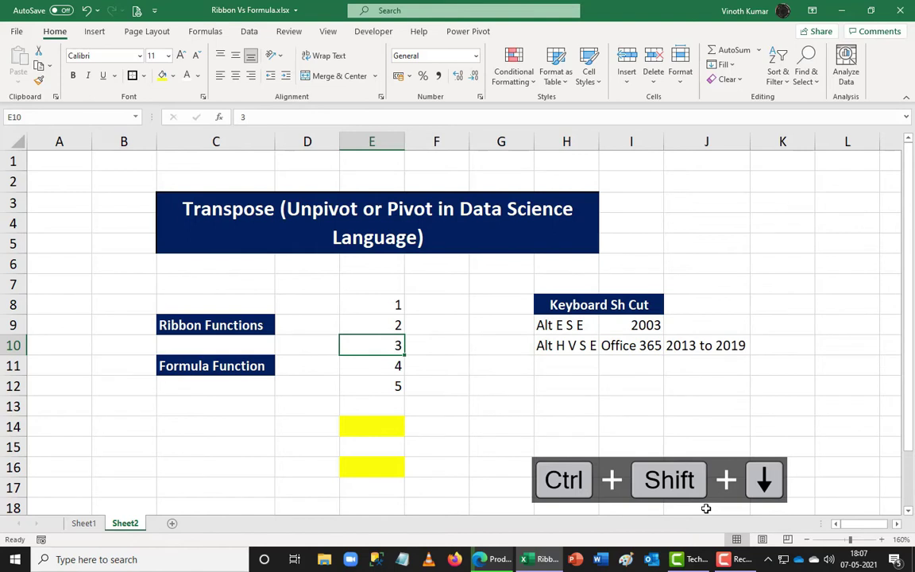
key(ctrl+Up)
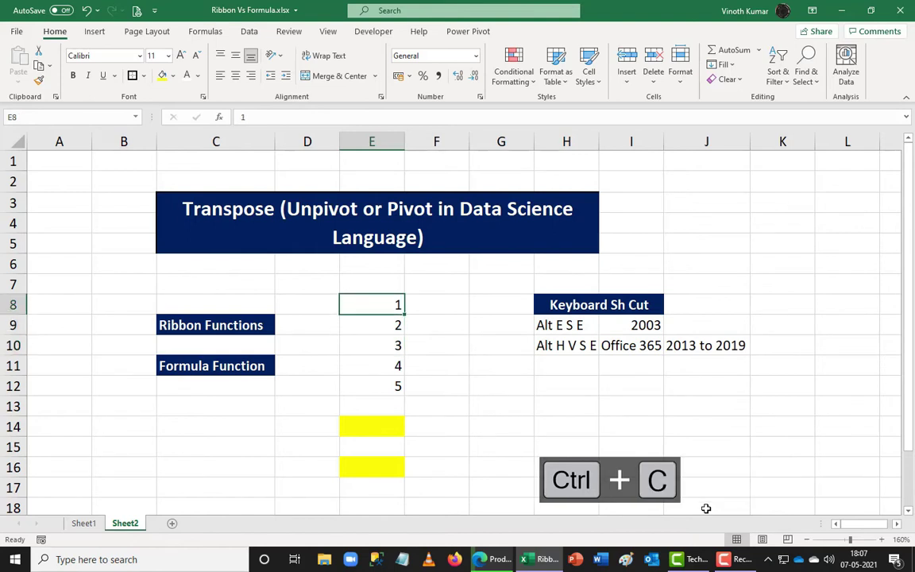
key(shift+Down)
key(shift+Down)
key(shift+Down)
key(shift+Down)
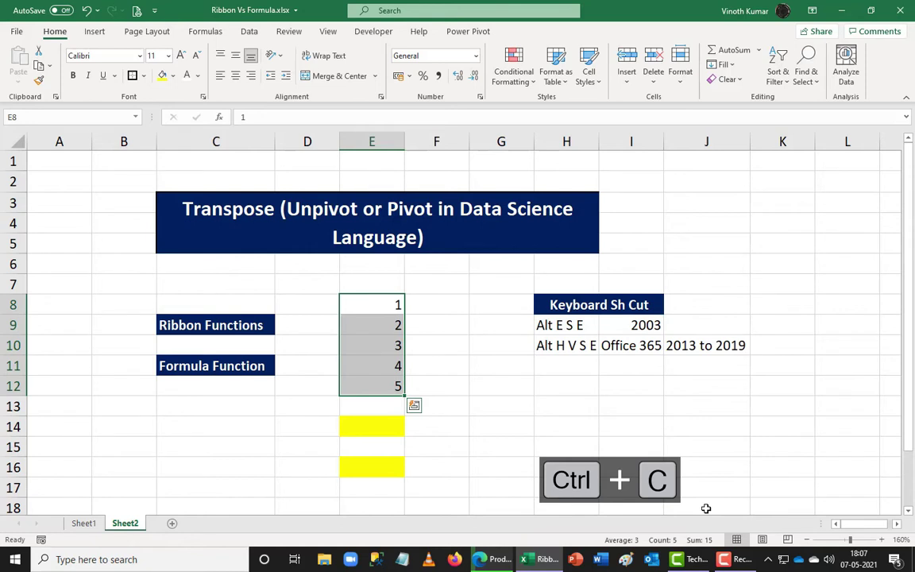
key(ctrl+c)
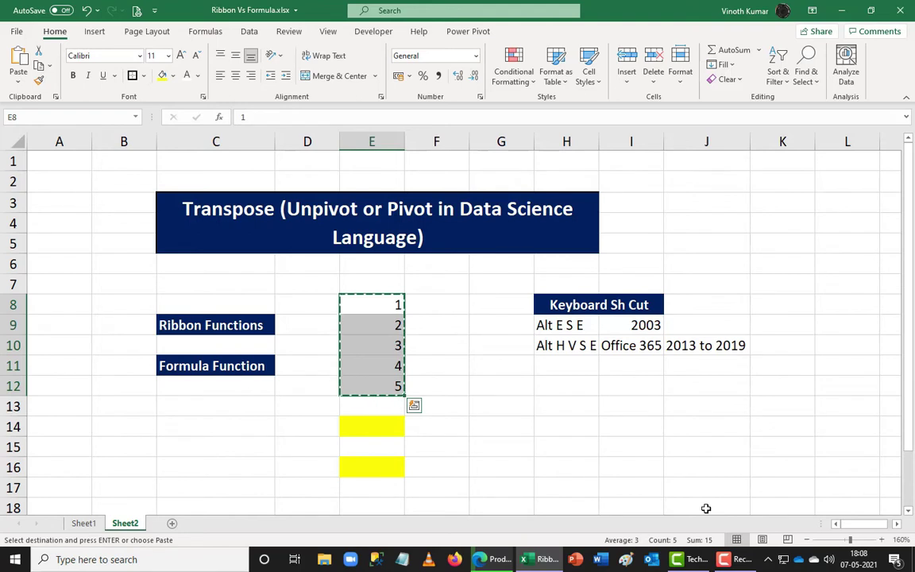
Try to paste the copied numbers with the Paste Special Transpose option over their own range E8:E12
click(20, 84)
click(53, 233)
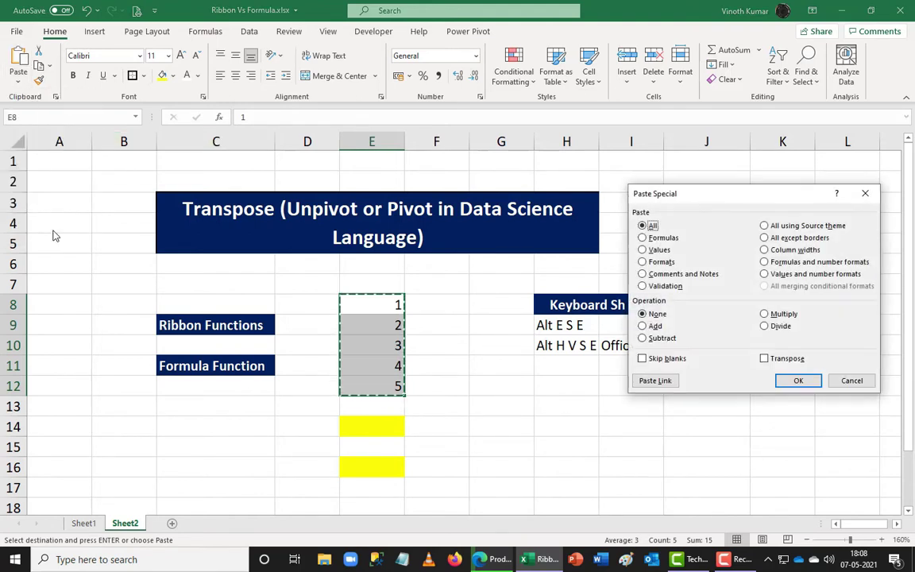
click(763, 359)
key(ctrl+c)
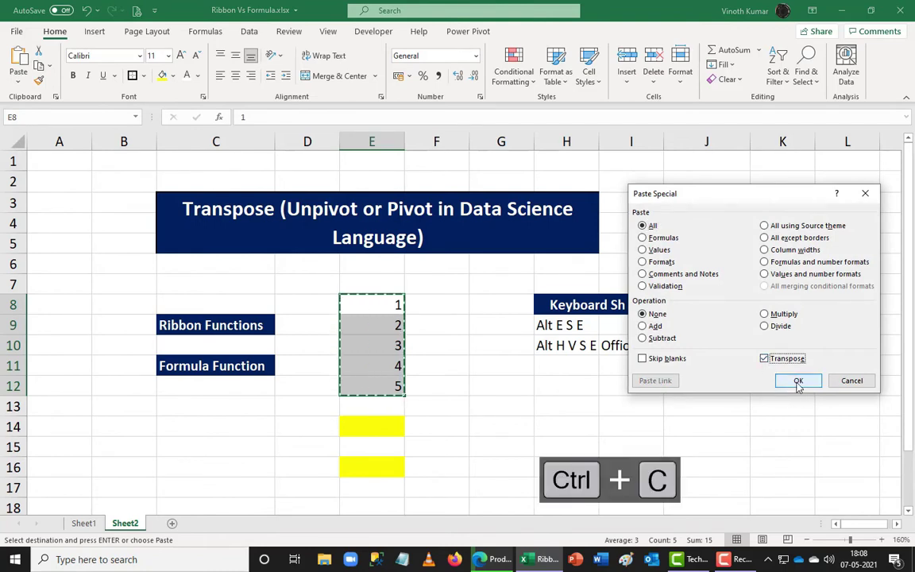
click(798, 381)
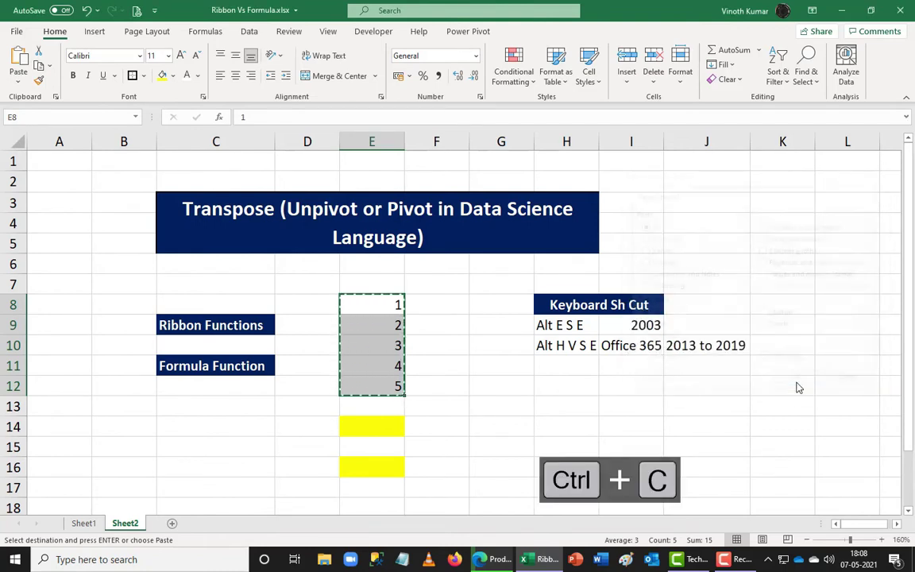
key(Escape)
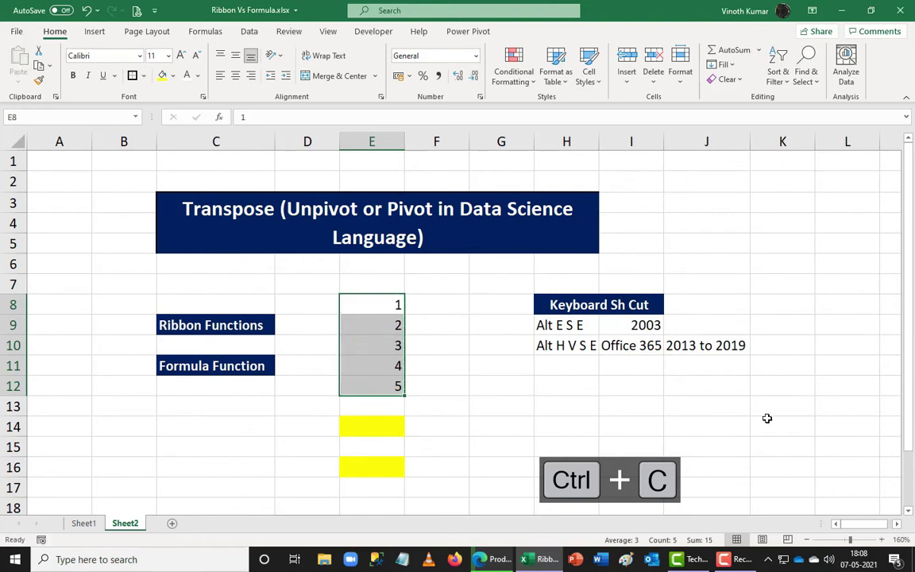
Copy E8:E12 and paste it with Paste Special Transpose as a row starting at the yellow cell E14
key(ctrl+c)
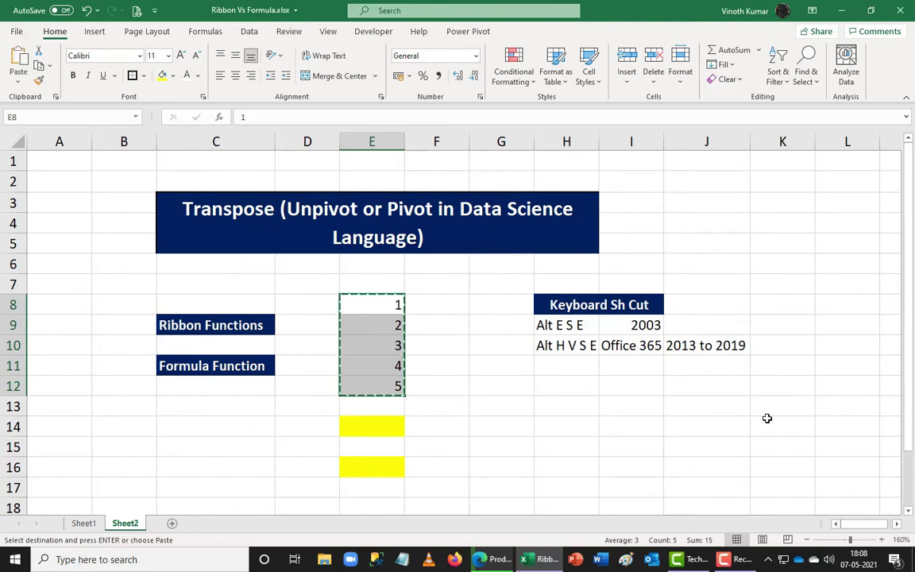
click(380, 430)
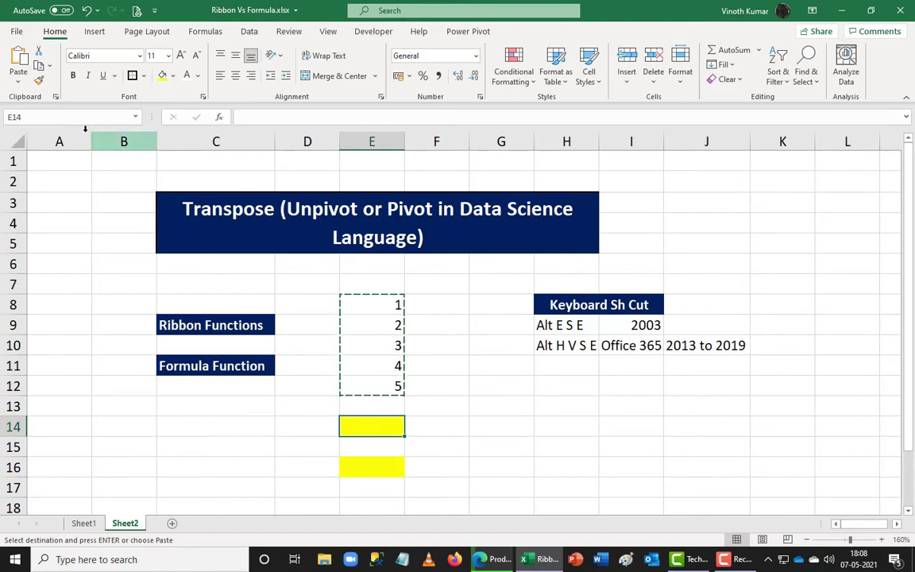
key(alt)
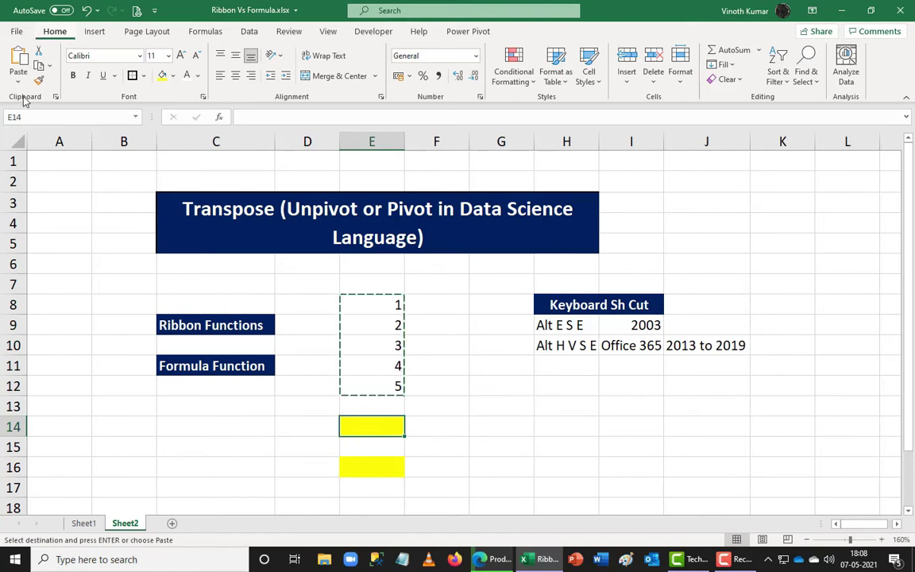
key(e)
key(s)
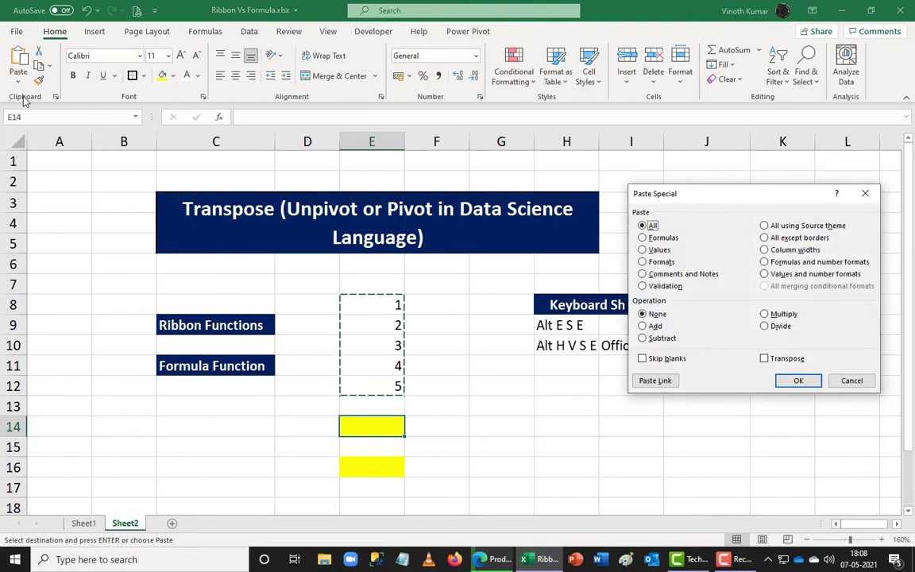
key(e)
key(Return)
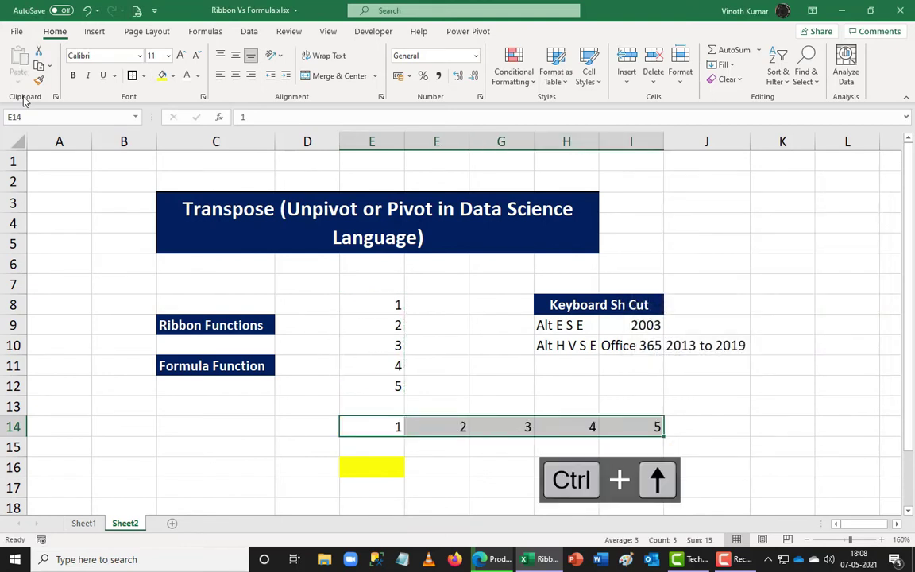
Reselect the vertical numbers in E8:E12 and copy them again
key(ctrl+shift+Down)
key(ctrl+c)
key(Up)
key(Up)
key(Up)
key(Up)
key(Up)
key(Up)
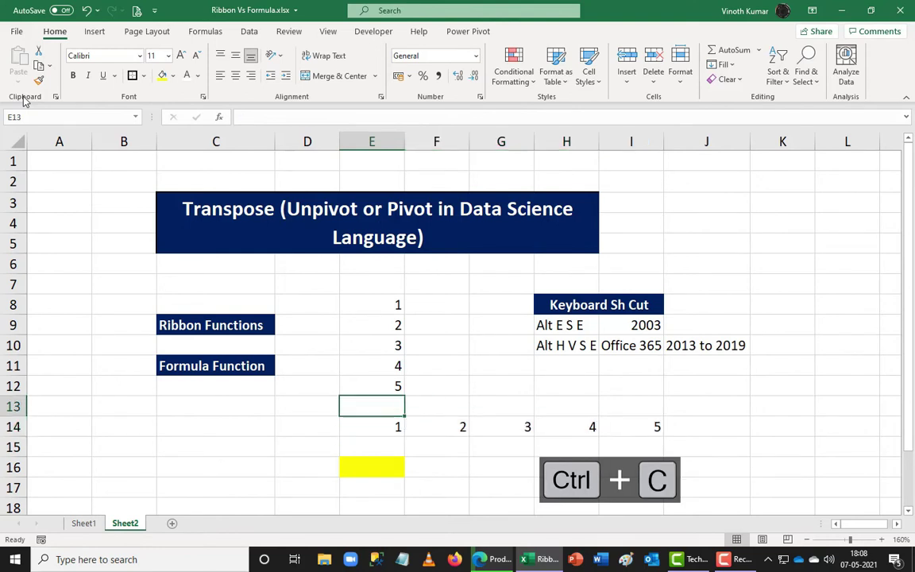
key(shift+Down)
key(shift+Down)
key(shift+Down)
key(shift+Down)
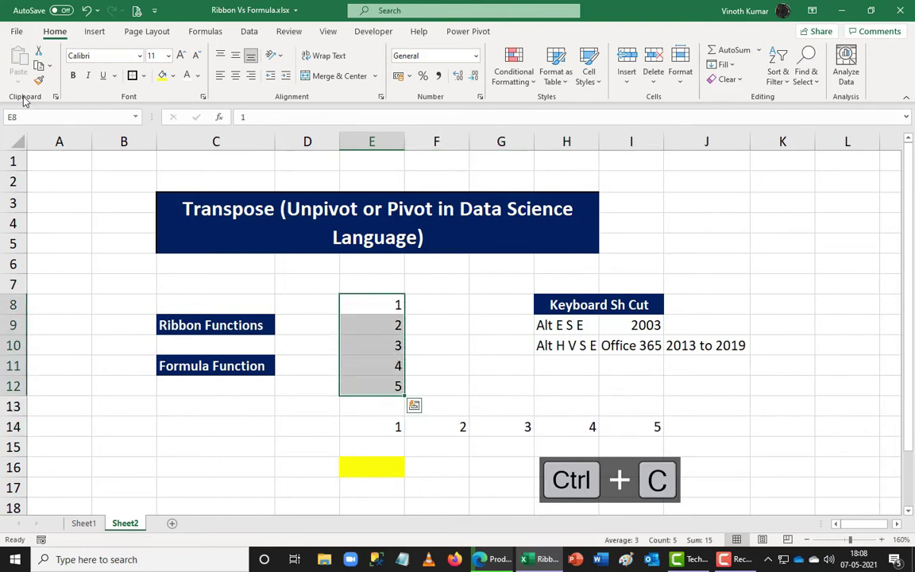
key(ctrl+c)
Paste the copied numbers as a row starting at cell E15, using Paste Special with Transpose enabled
key(Down)
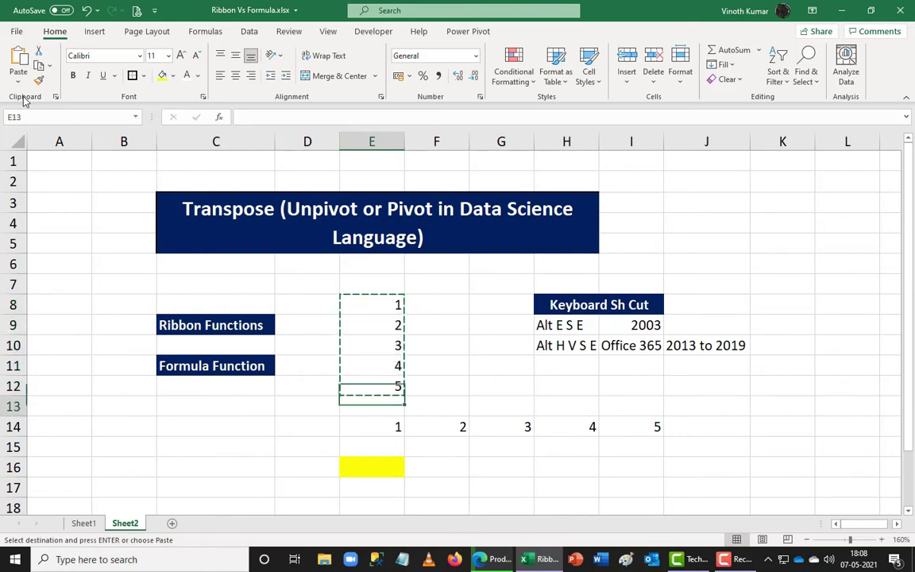
key(Down)
key(Down)
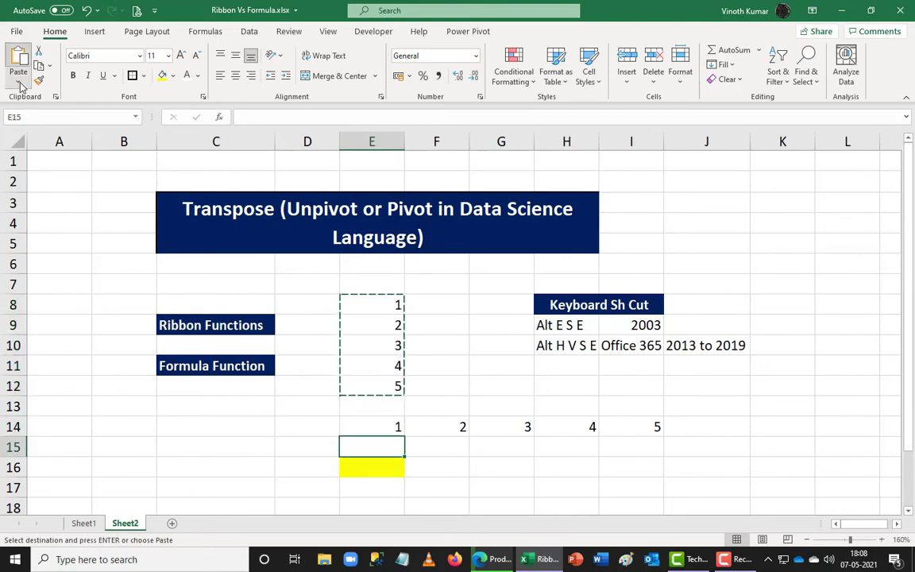
click(19, 78)
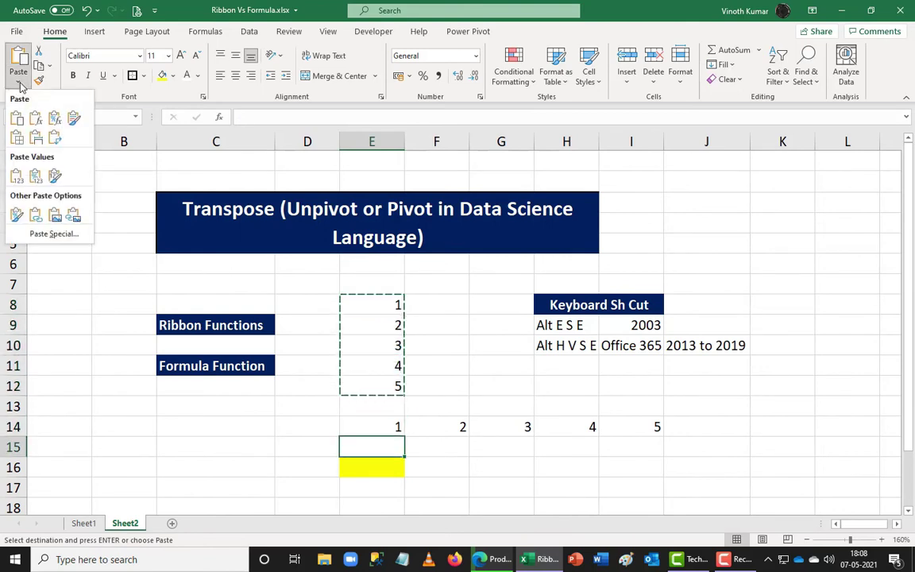
click(44, 238)
drag(748, 192, 633, 147)
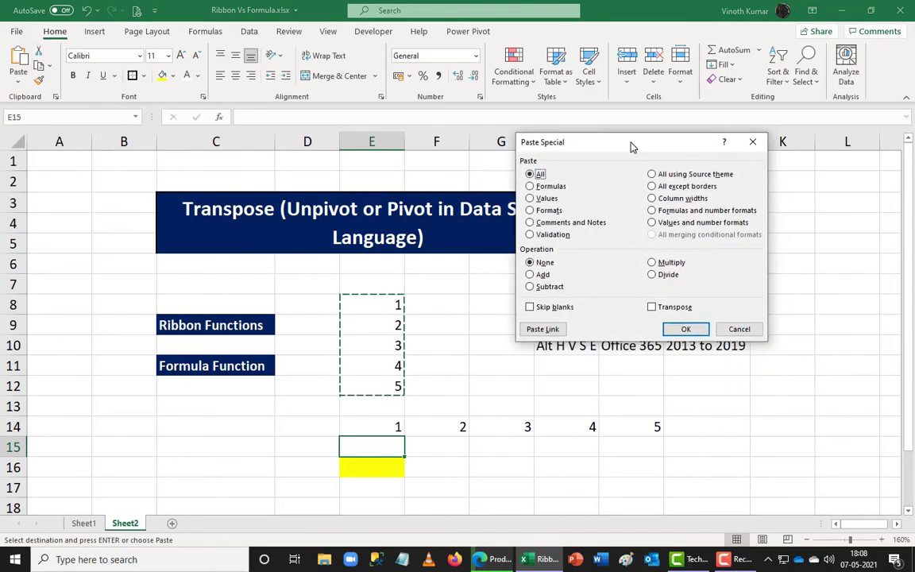
click(652, 307)
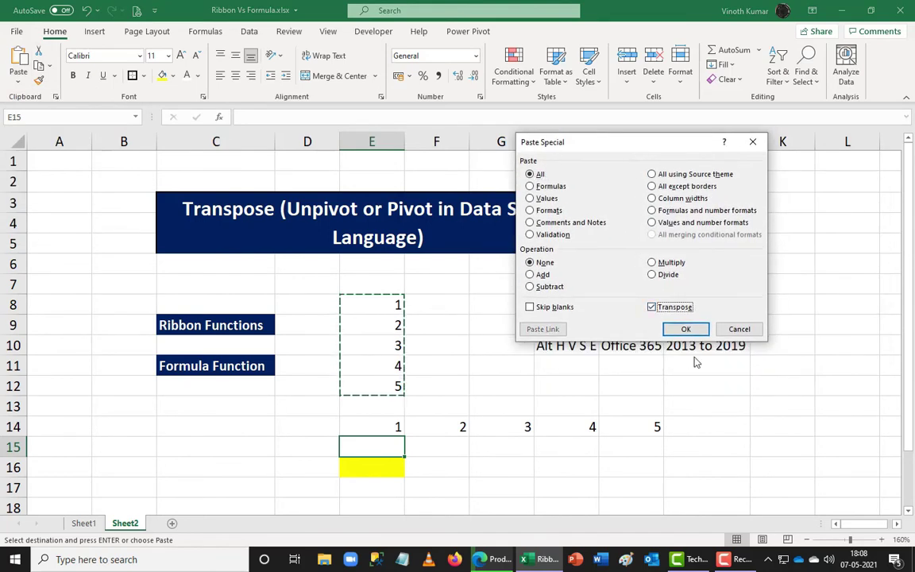
click(689, 328)
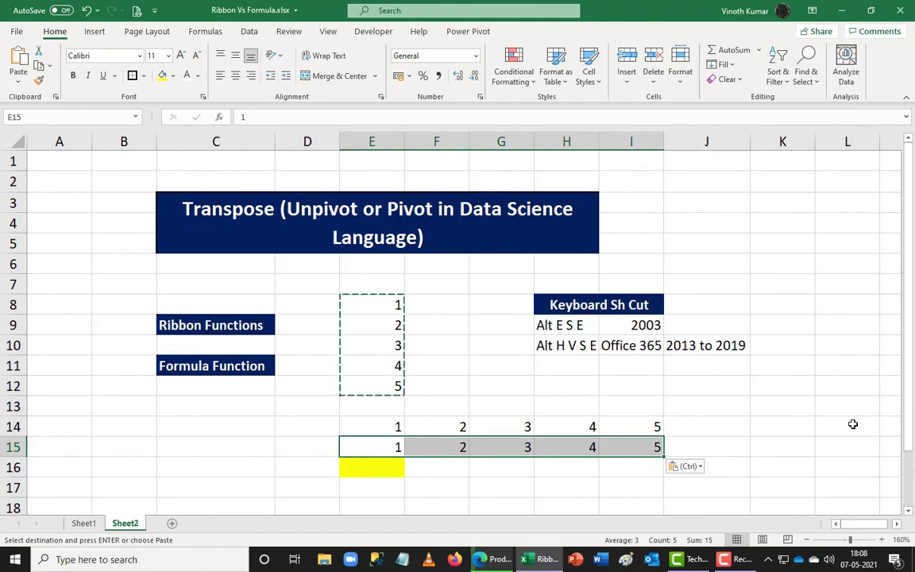
Enter a TRANSPOSE formula in the yellow cell E16 that turns the vertical numbers in E8:E12 into a row
key(Escape)
key(Down)
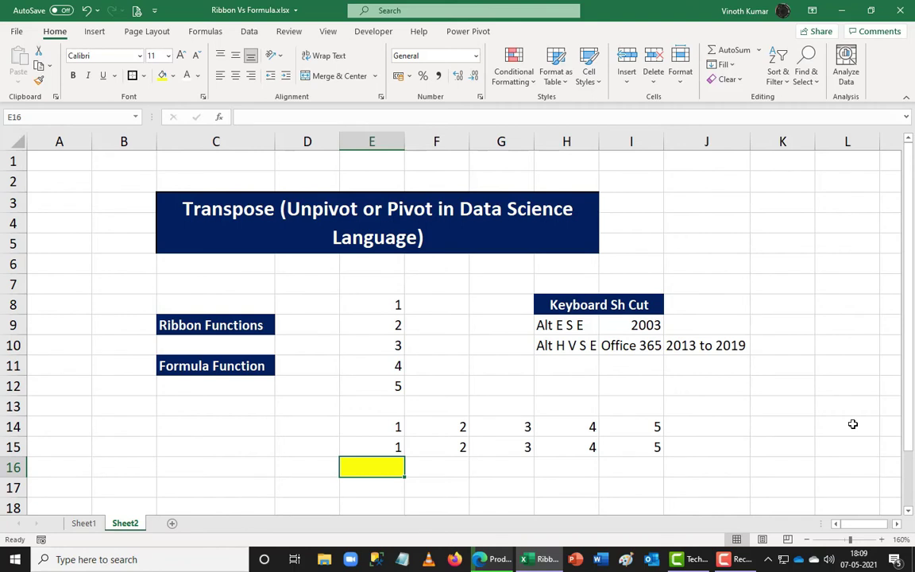
text(=tra)
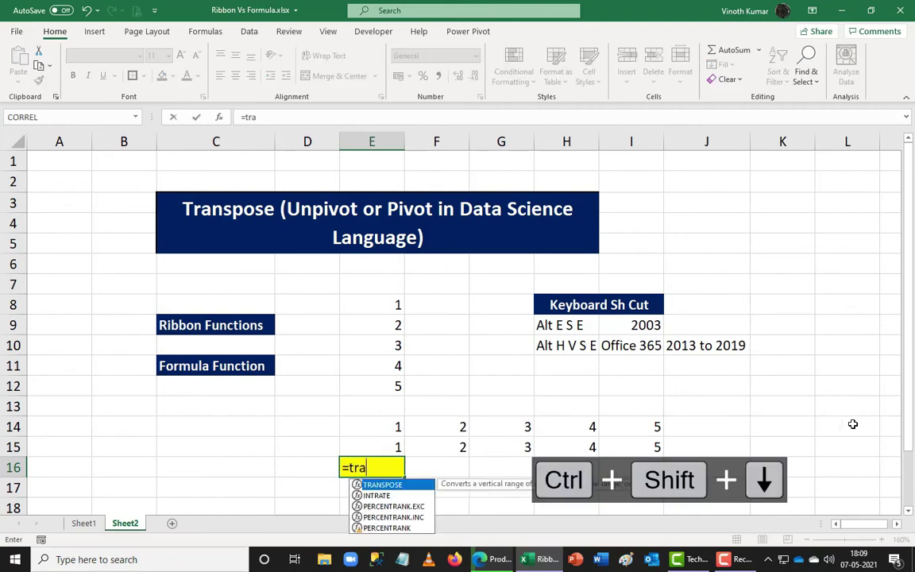
key(Tab)
key(Up)
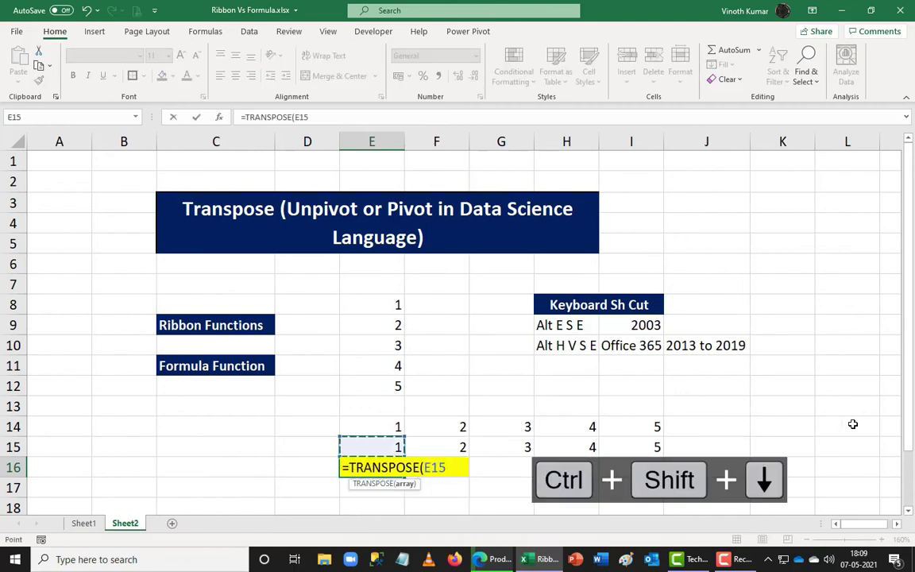
key(Up)
key(Up)
key(Up)
key(Up)
key(Up)
key(Up)
key(Up)
key(Up)
key(Down)
key(ctrl+shift+Down)
key(Return)
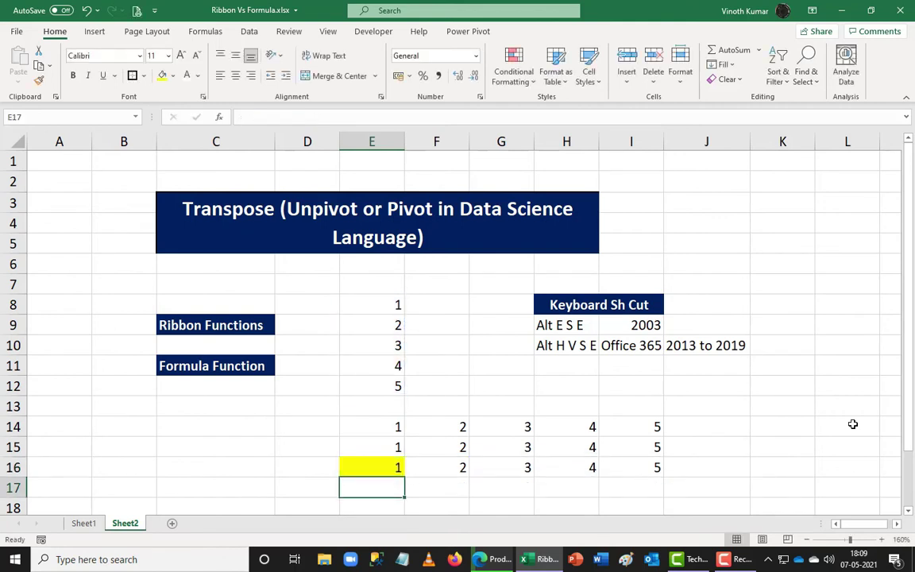
Enter =TRANSPOSE(E16#) in cell F8 to turn the formula-generated row starting at E16 back into a vertical list
key(Up)
key(Up)
key(Up)
key(Up)
key(Up)
key(Up)
key(Up)
key(Up)
key(Up)
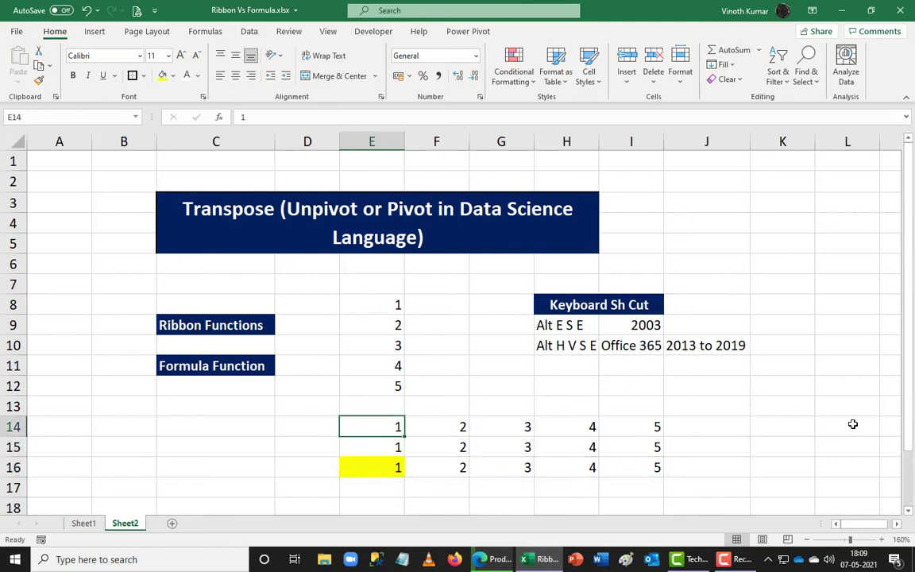
key(Right)
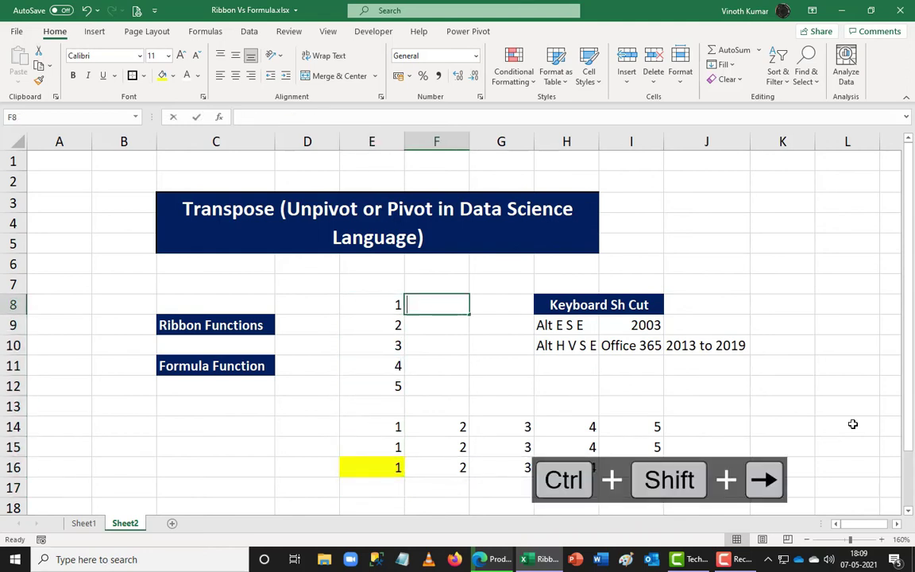
text(=tran)
key(Tab)
key(Down)
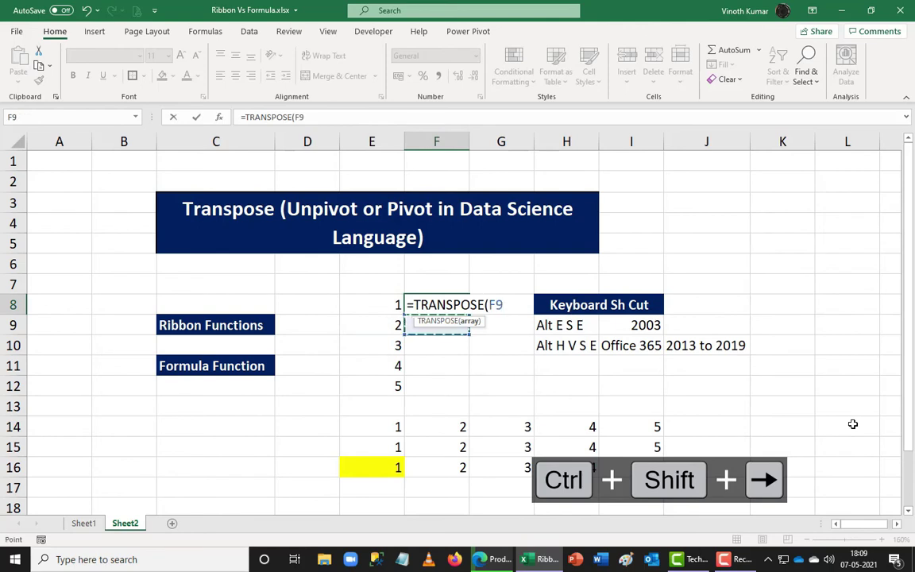
key(Down)
key(Down)
key(Down)
key(Down)
key(Down)
key(Down)
key(Down)
key(Left)
key(ctrl+shift+Right)
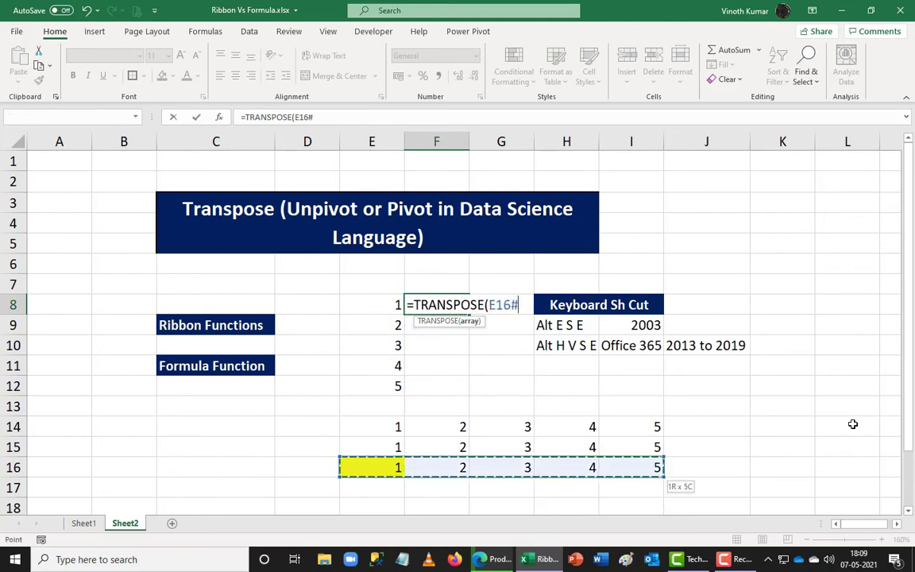
key(F2)
key(Return)
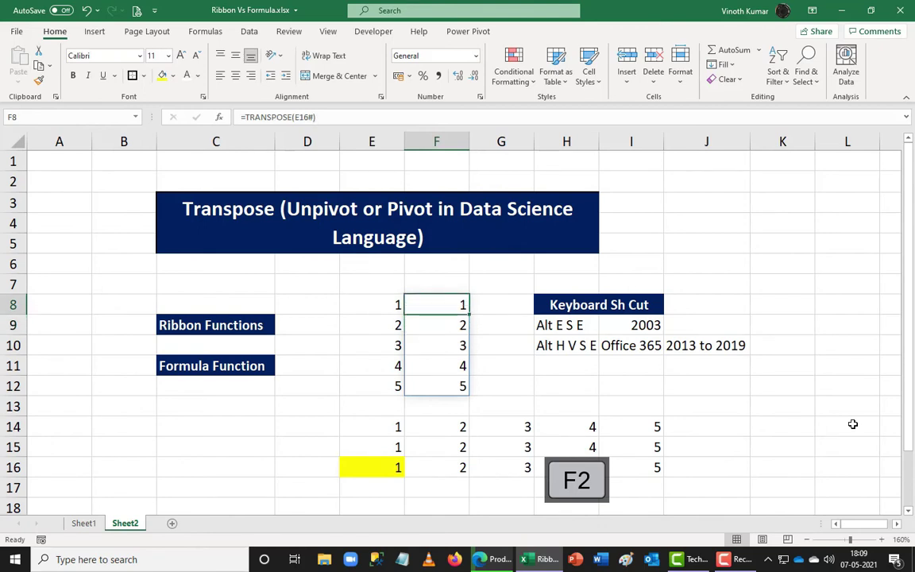
Examine the source range referenced by the TRANSPOSE formula in F8, leave it unedited, and go back to Sheet1
key(F2)
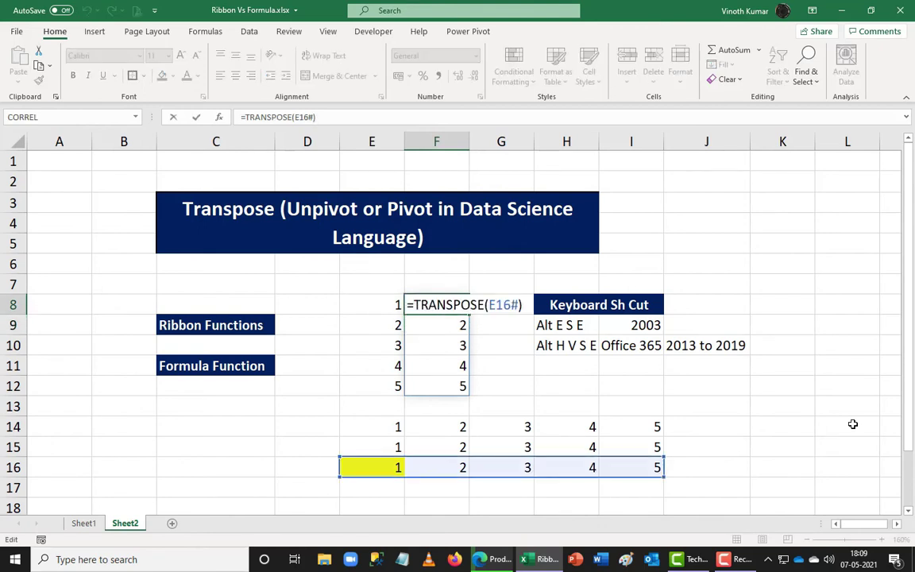
key(Escape)
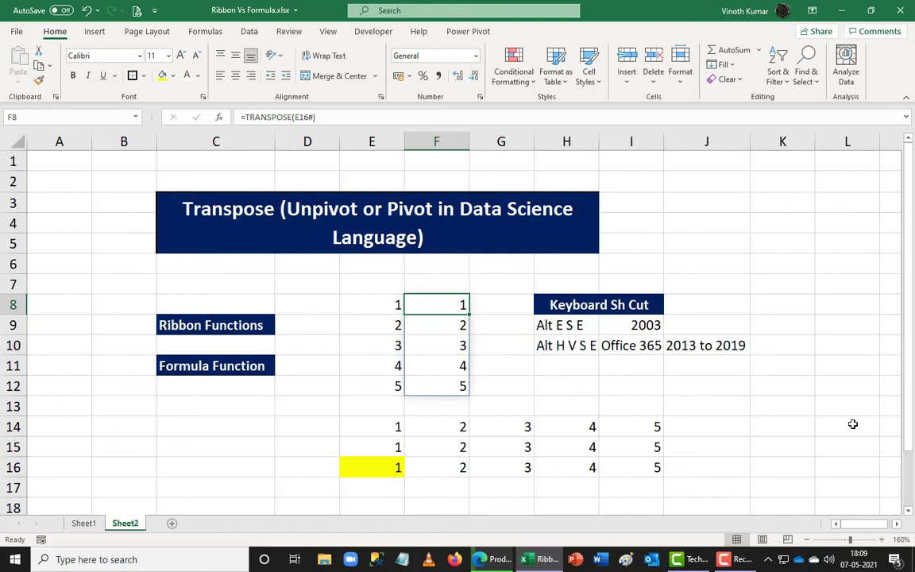
key(ctrl+Page_Up)
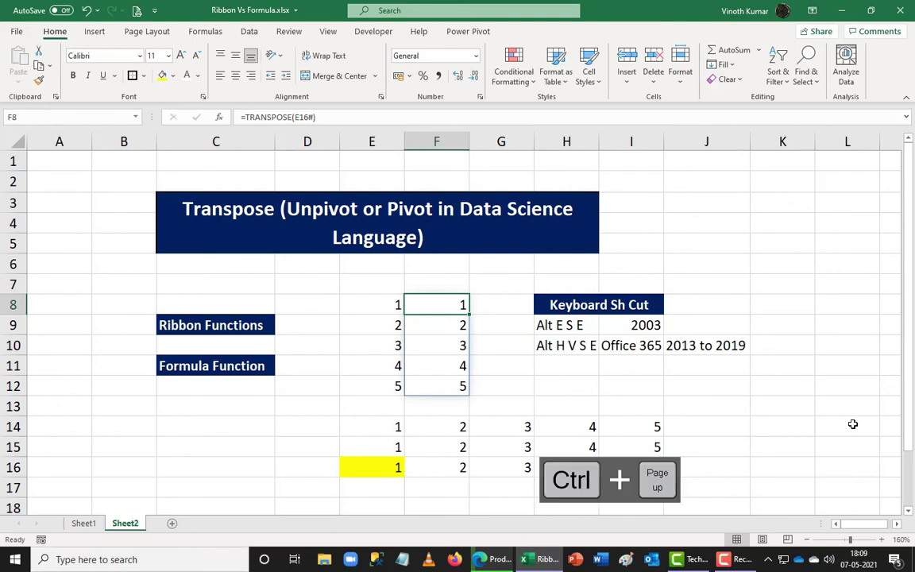